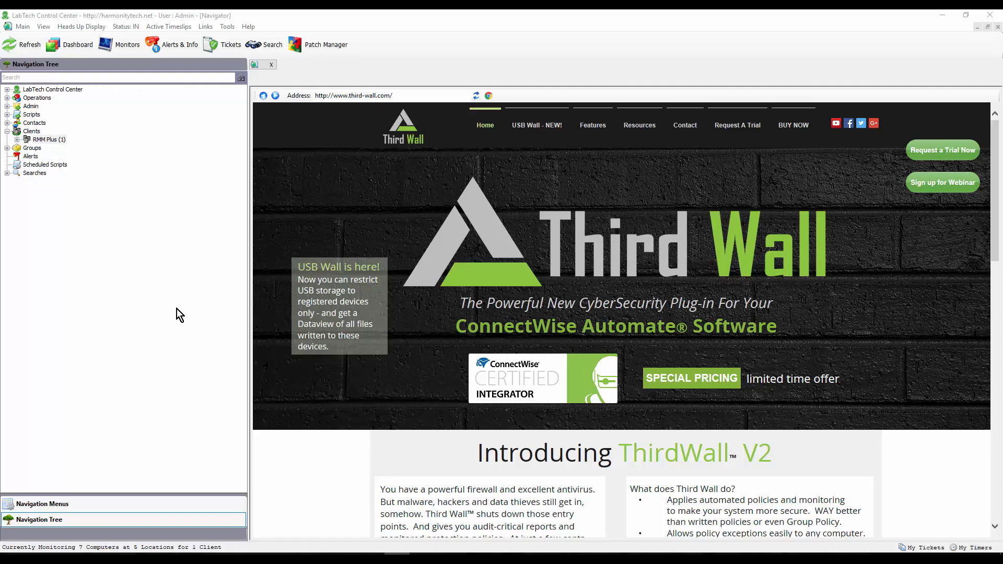
Step: Open the RMM Plus client's Third Wall page showing its authorized USB pens and move the window clear of the navigation tree
double_click(27, 140)
double_click(50, 140)
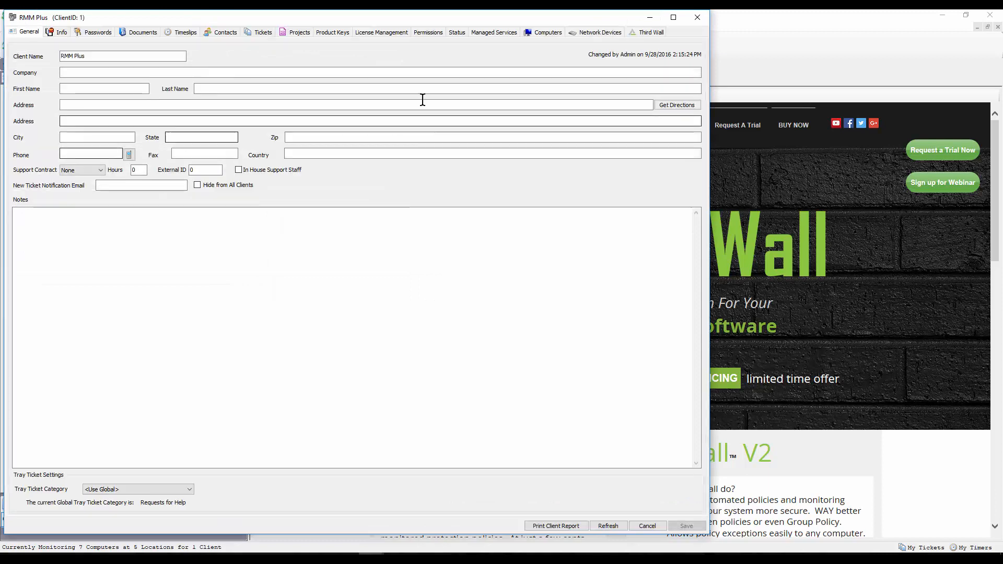
left_click(647, 32)
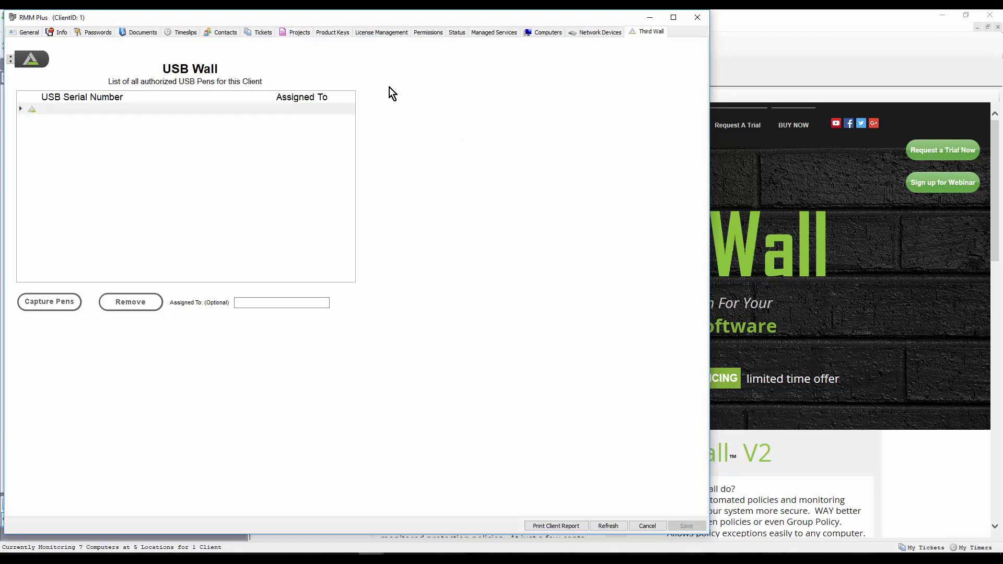
left_click_drag(390, 18, 465, 34)
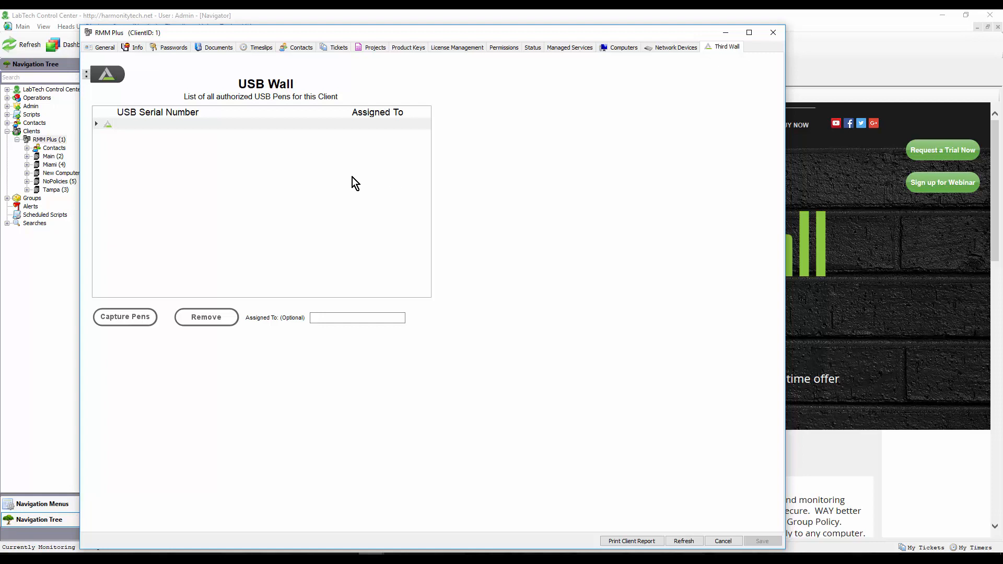
Step: Enable USB pen capture, authorize the first inserted pen despite its non-NTFS file system, and save it with the assignee's name
left_click(134, 318)
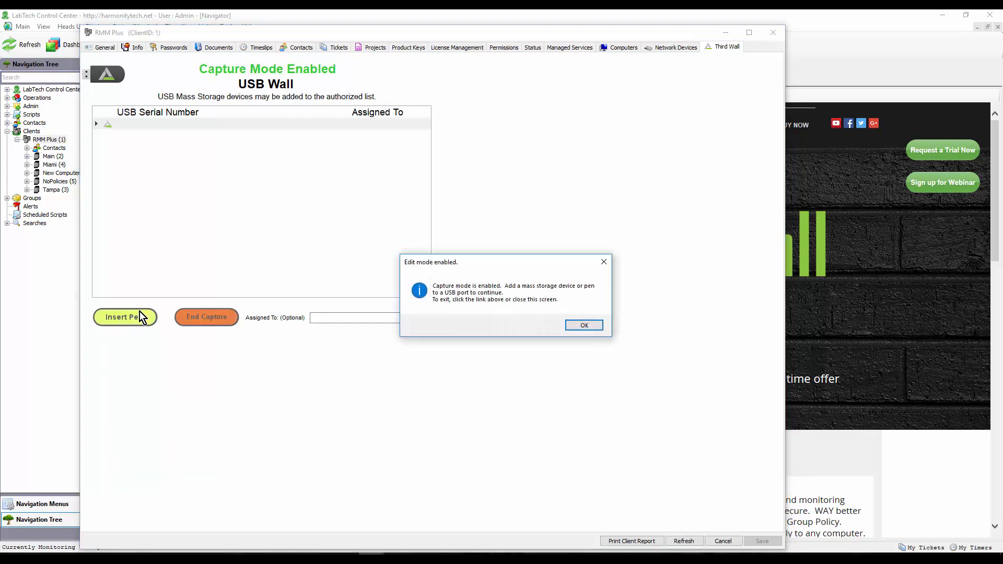
left_click(581, 324)
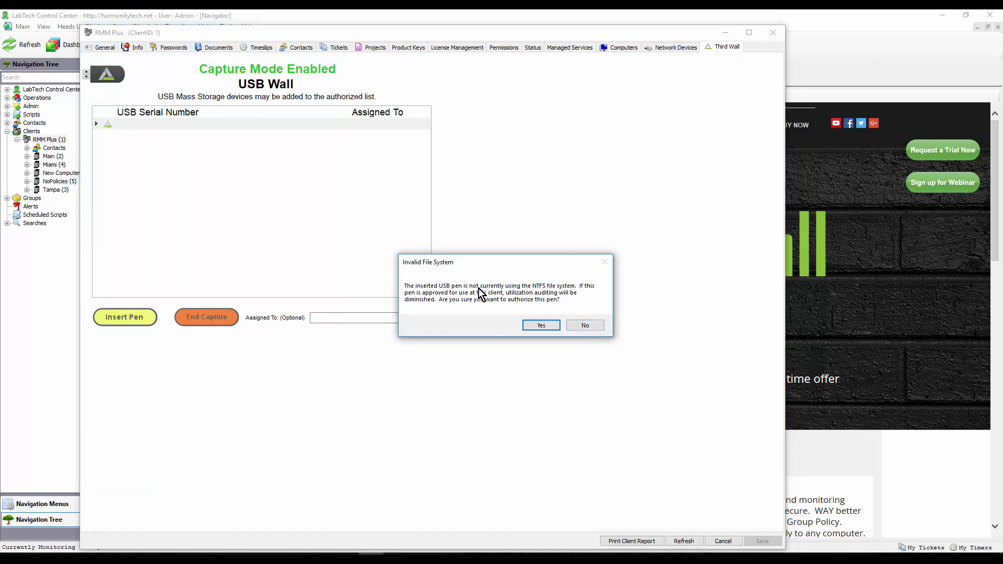
left_click(551, 325)
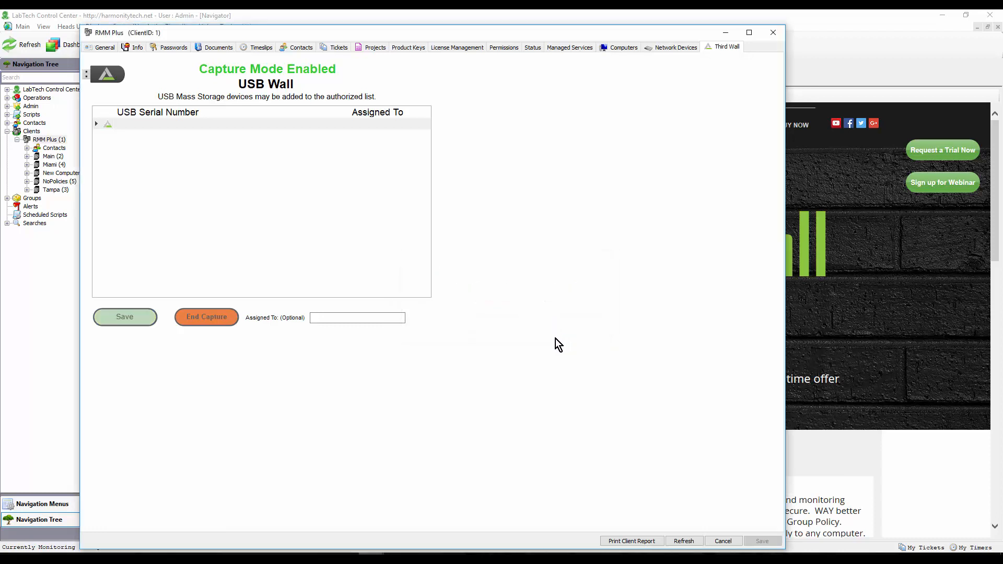
left_click(342, 316)
type("Bob")
left_click(129, 319)
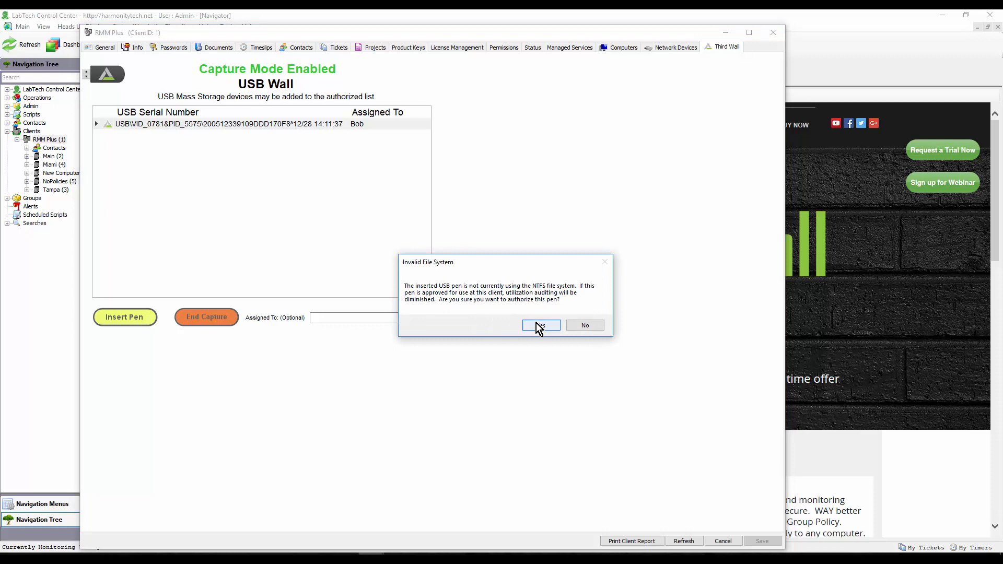
Step: Authorize the second inserted non-NTFS pen and save it with its assignee's name
left_click(534, 324)
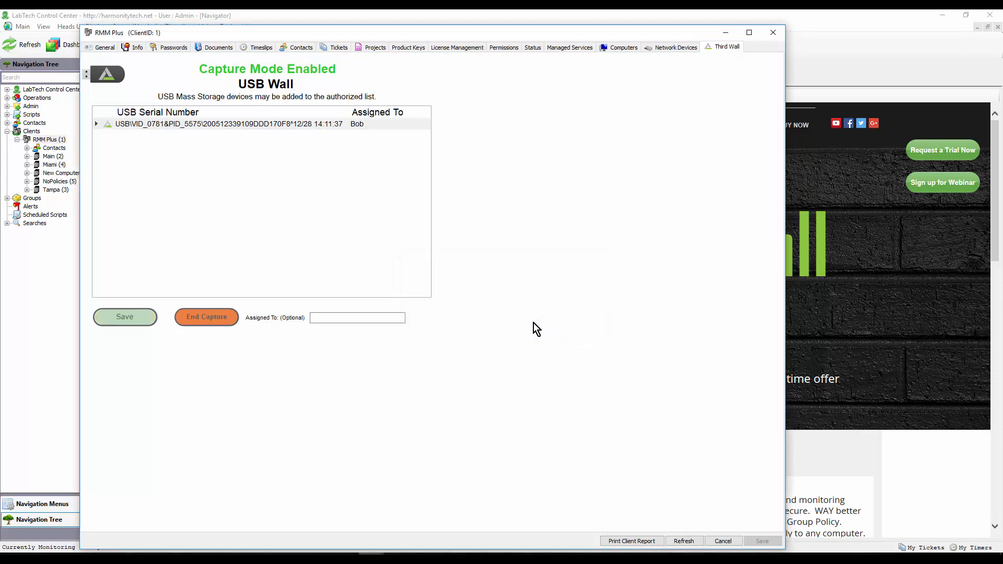
left_click(333, 319)
type("Mary")
left_click(136, 317)
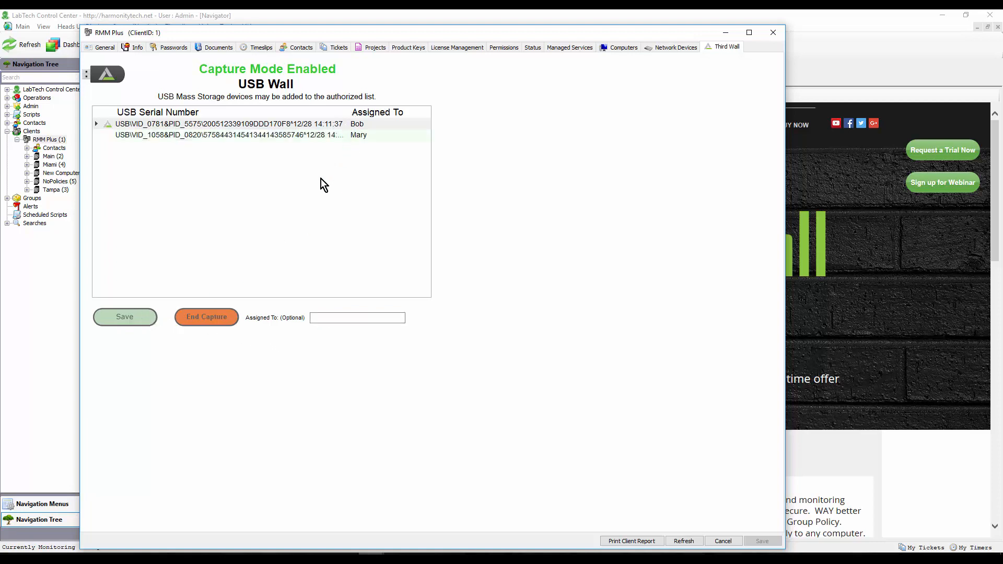
Step: End USB pen capture mode and sort the authorized pens by assignee, then by USB serial number
left_click(204, 319)
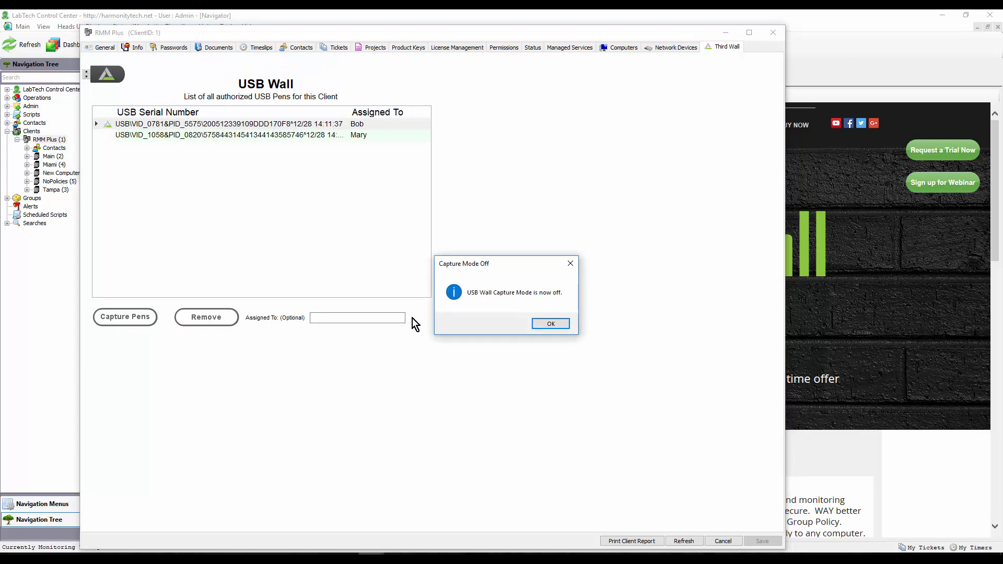
left_click(550, 324)
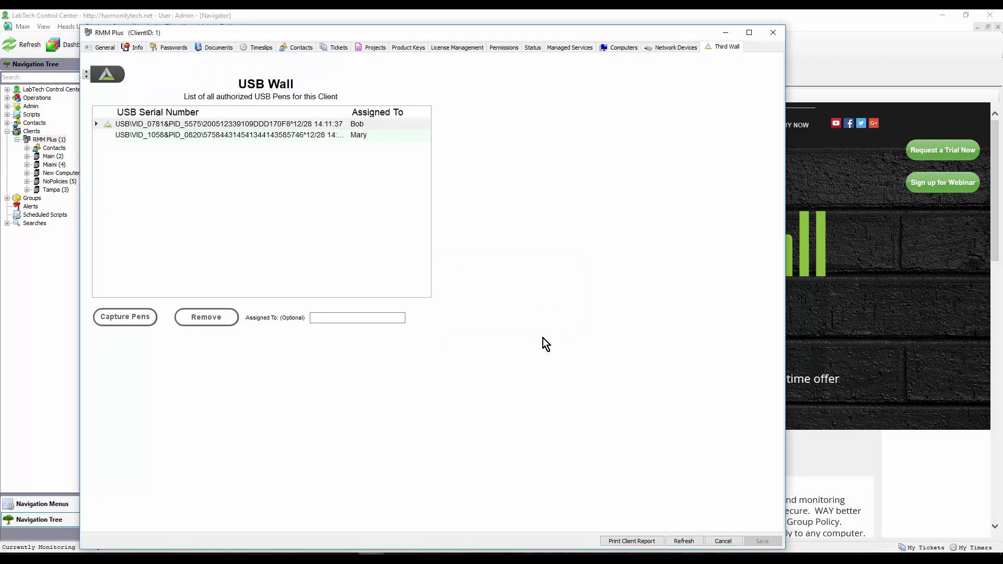
left_click(372, 114)
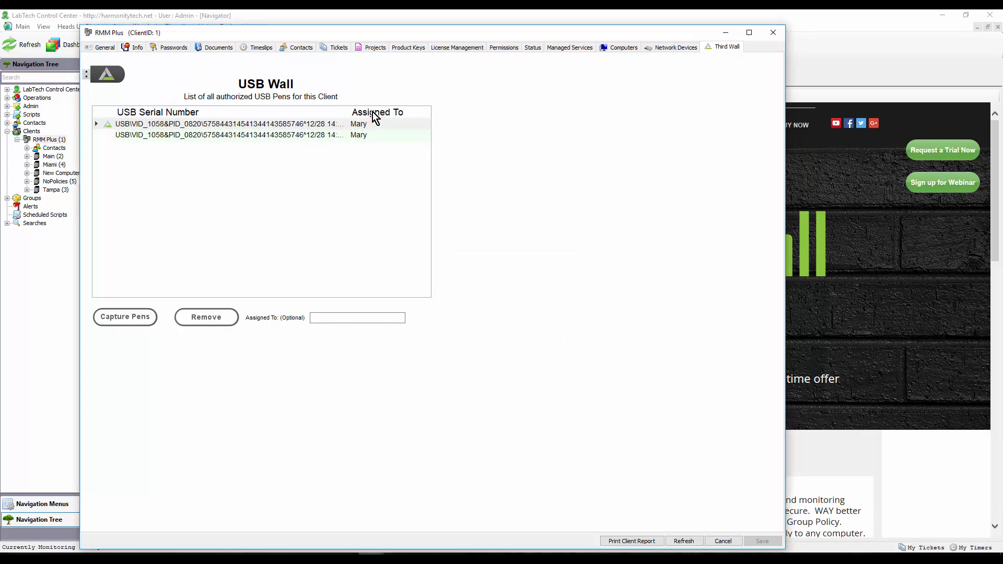
left_click(204, 113)
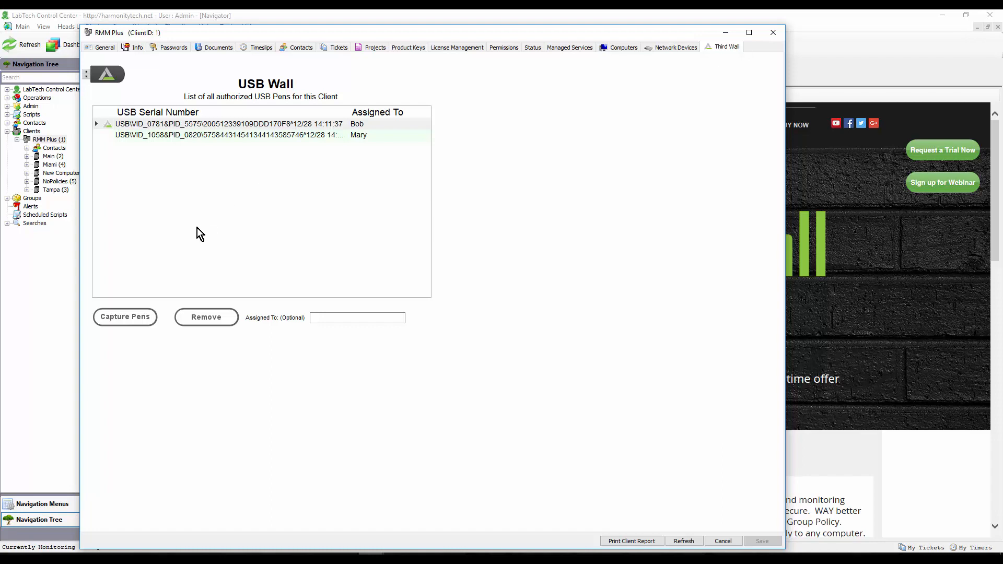
Step: Remove the second captured pen's authorization from the USB Wall list and close the RMM Plus client window
left_click(293, 135)
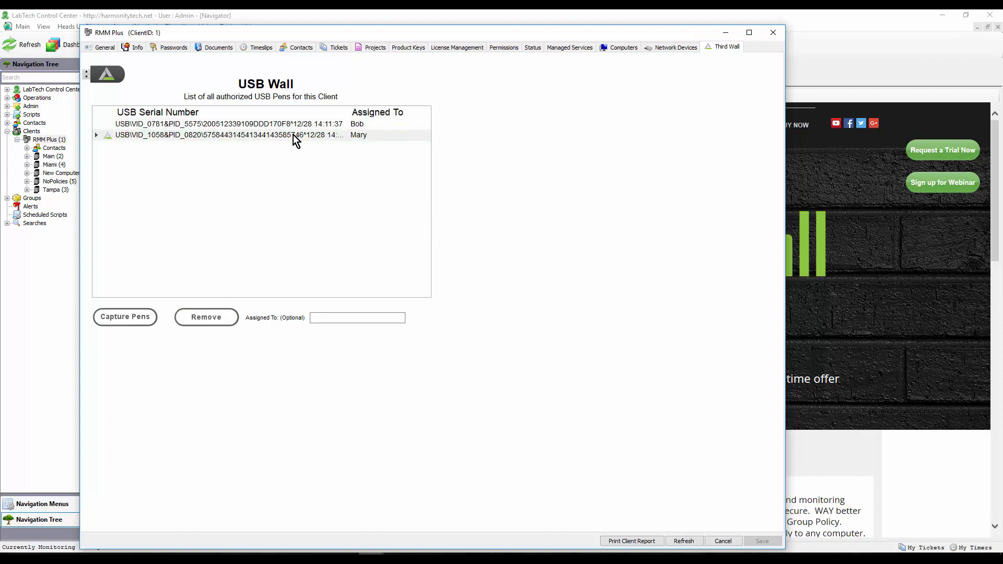
left_click(205, 317)
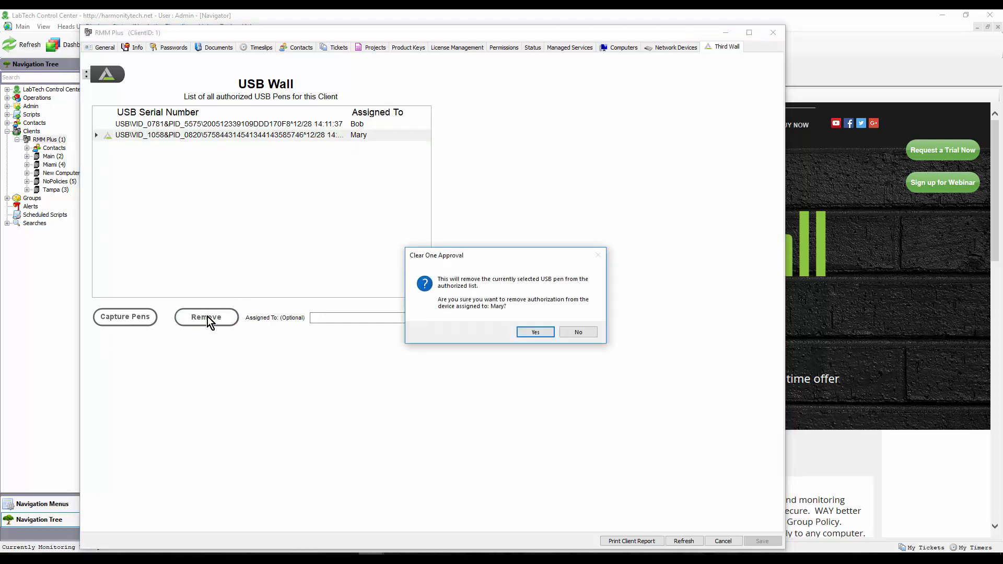
left_click(538, 335)
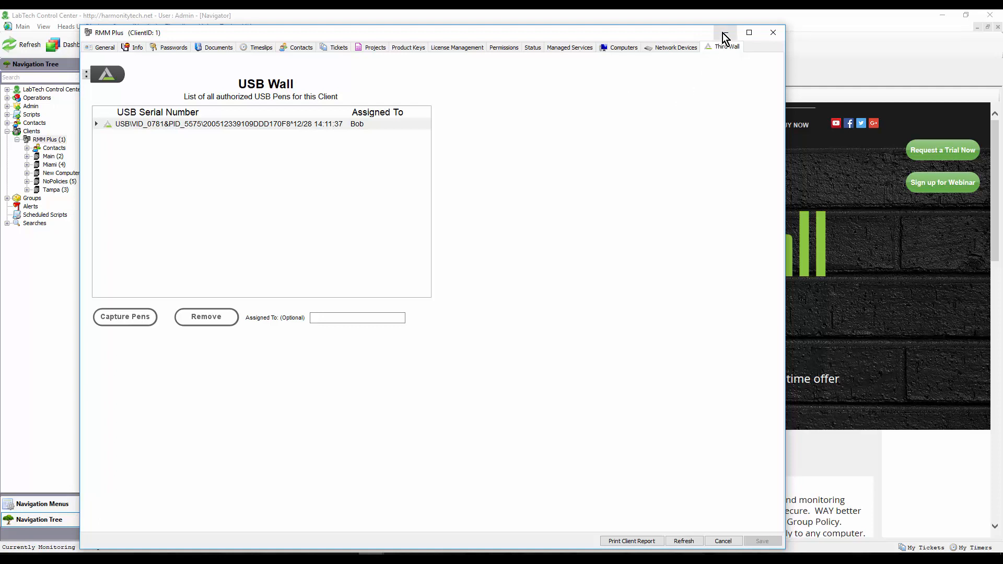
left_click(773, 32)
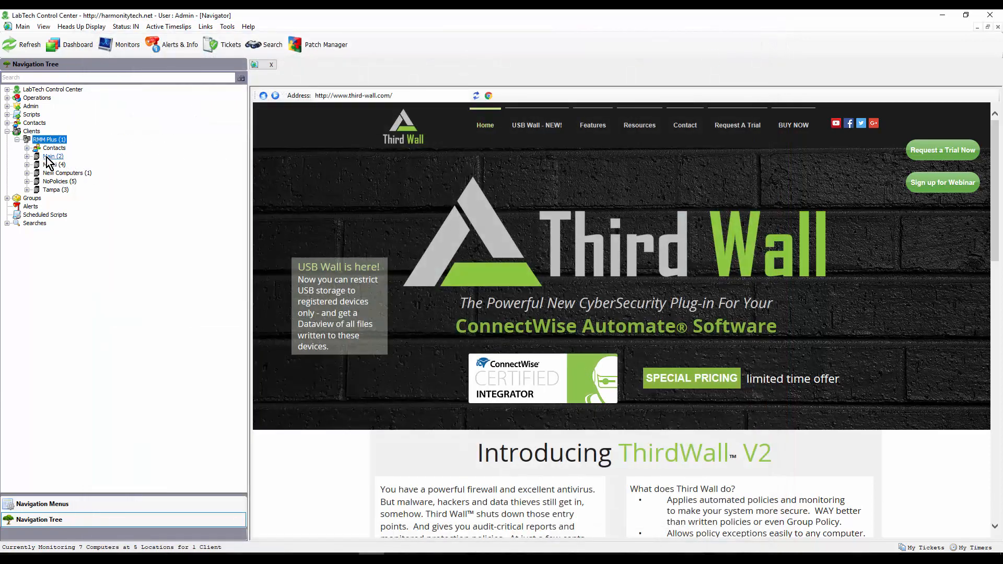
Step: Open the Tampa location's ThirdWall security overview and check the plug-in's About information
double_click(55, 191)
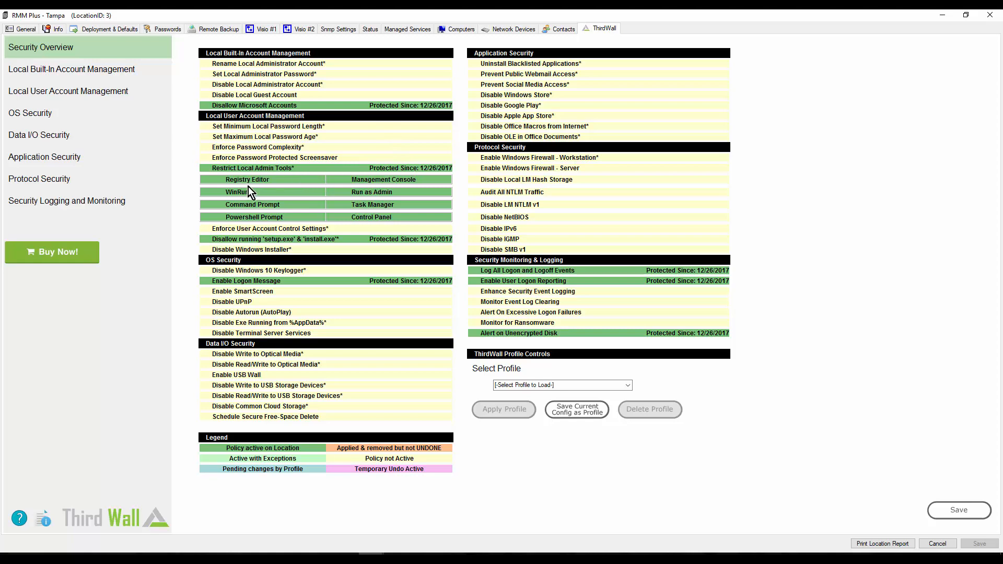
left_click(19, 518)
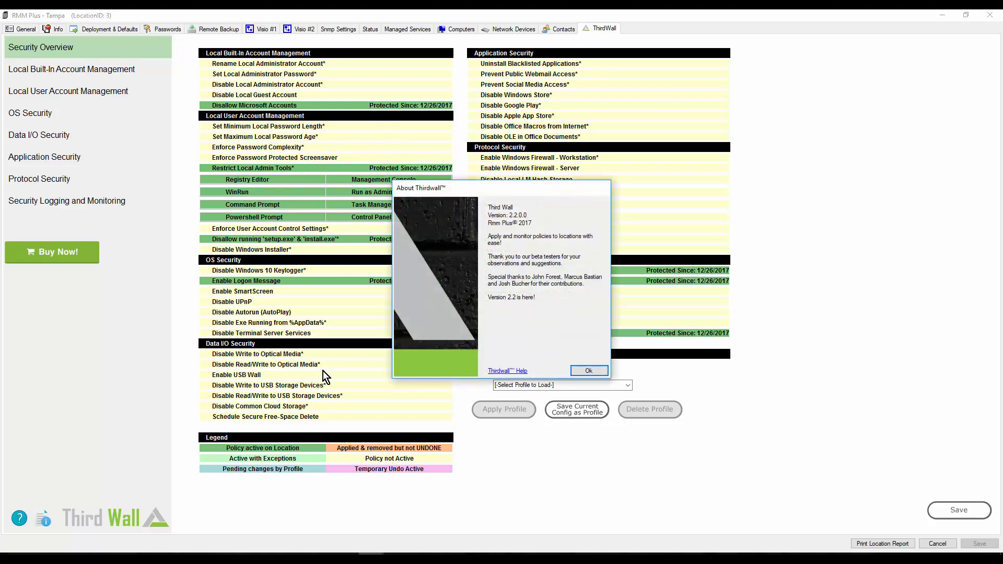
left_click(588, 371)
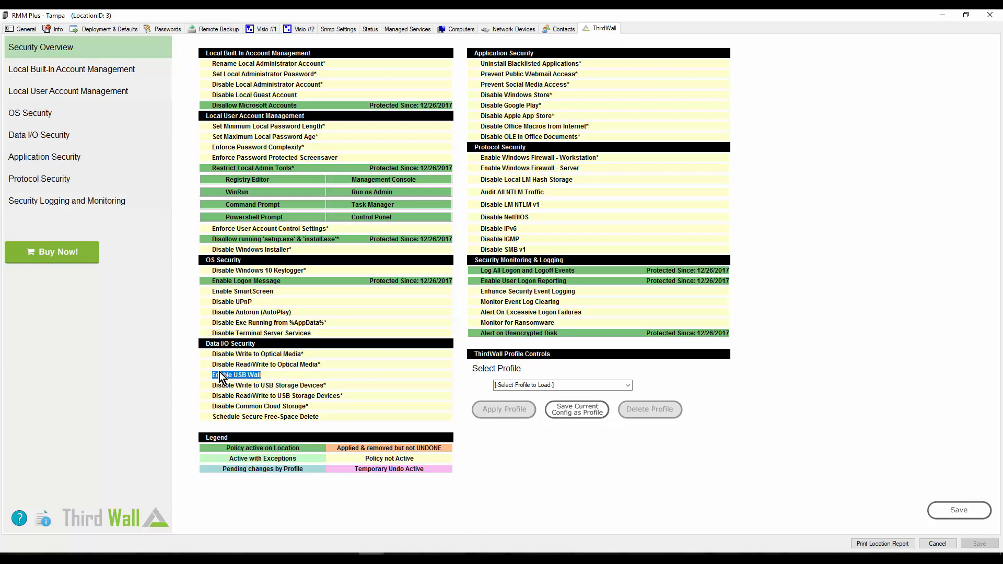
Step: Enable the USB Wall policy under Data I/O Security for Tampa, accept the premium charge agreement, and save the policy
left_click(50, 135)
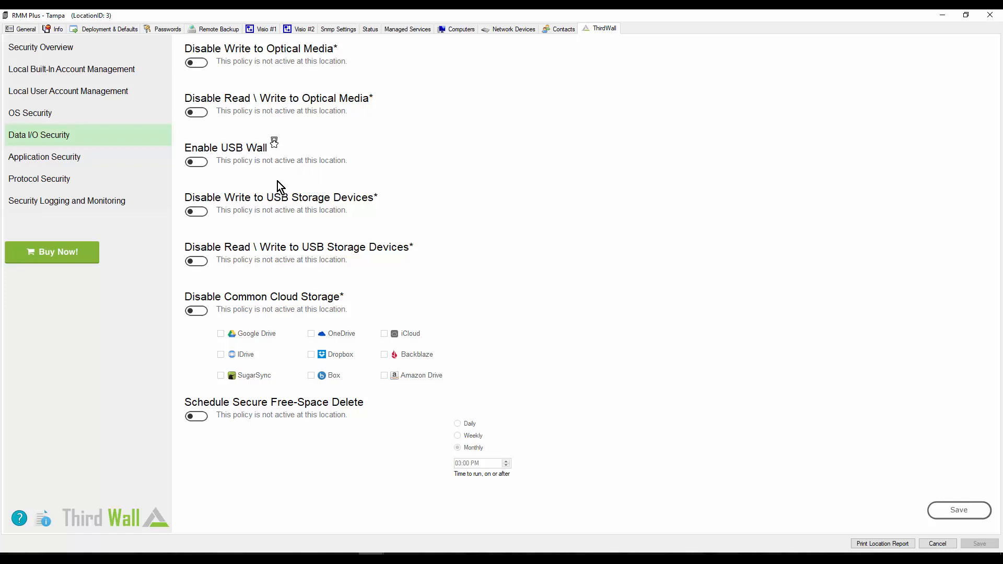
left_click(198, 163)
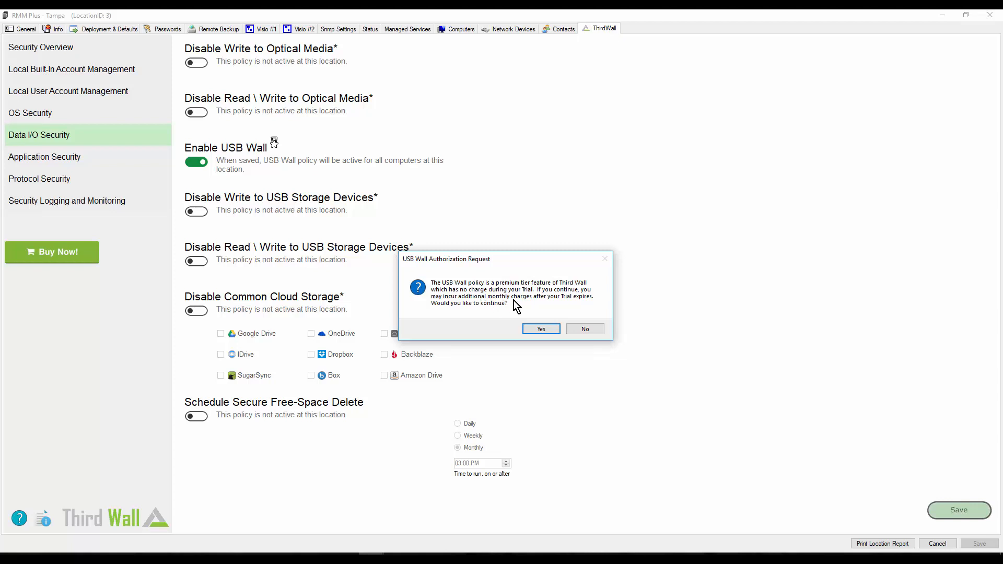
left_click(541, 328)
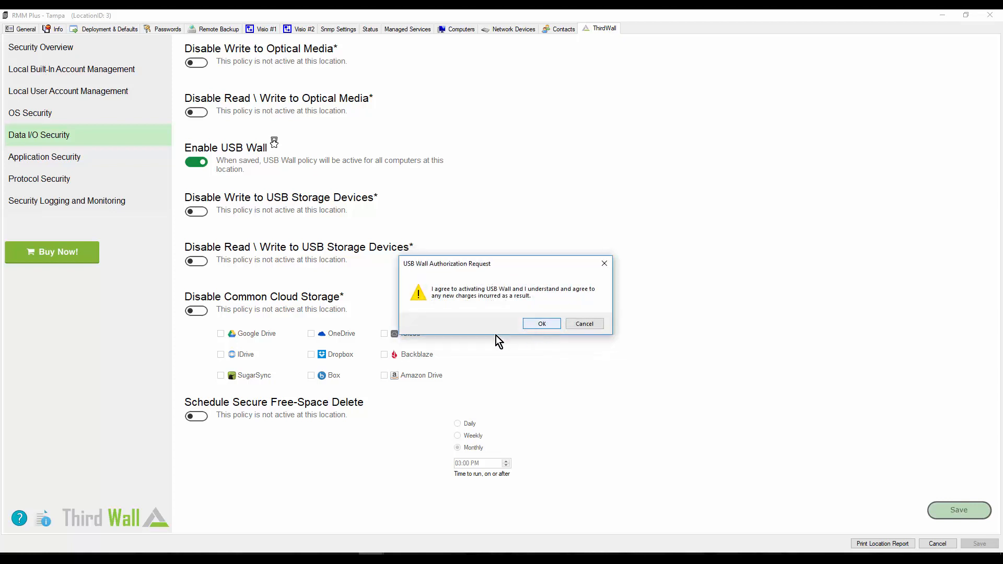
left_click(544, 324)
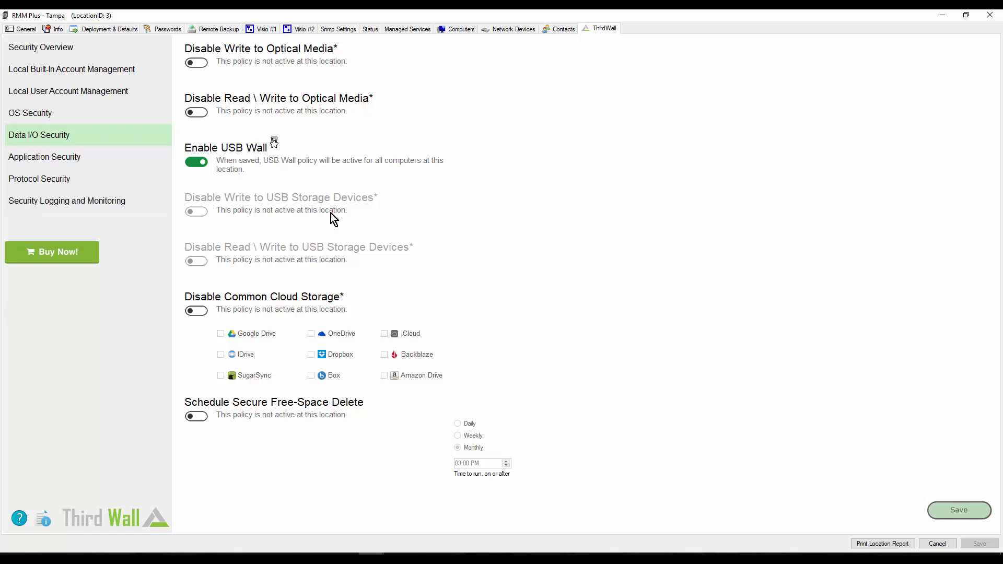
left_click(959, 511)
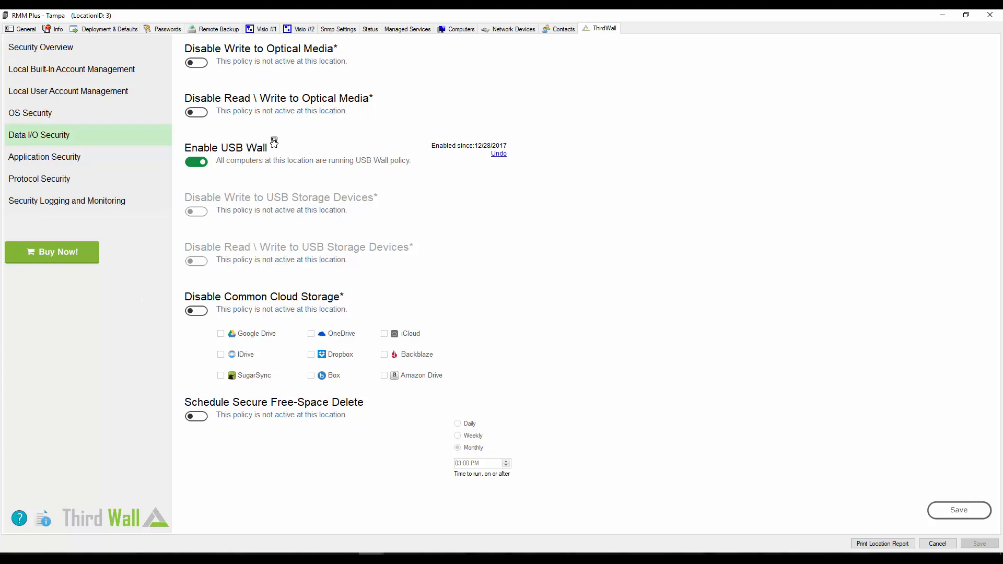
Step: Open the ThirdWallV2 dataview USBWall File Transfer Audit for the RMM Plus client from LabTech Control Center
left_click(397, 557)
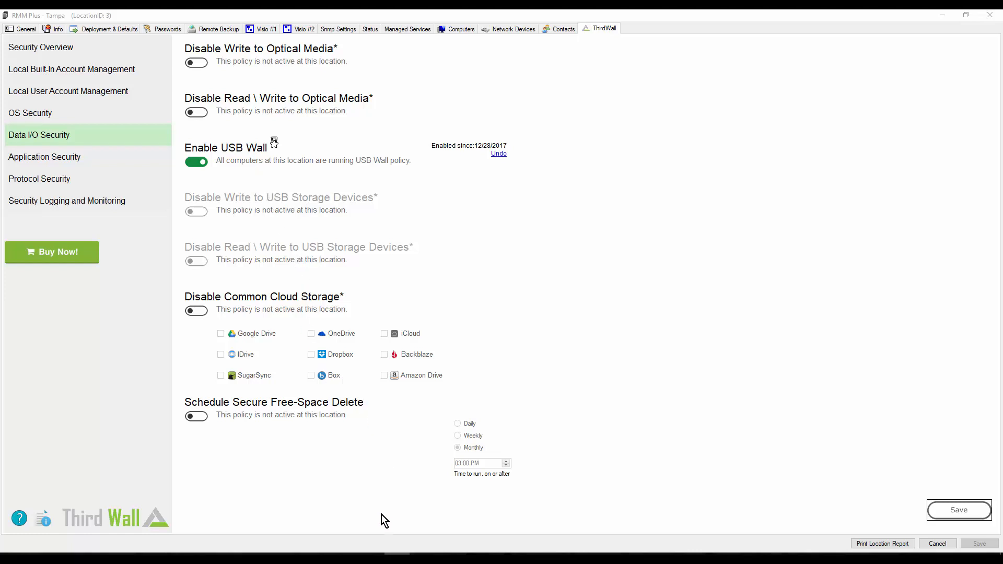
mouse_move(372, 553)
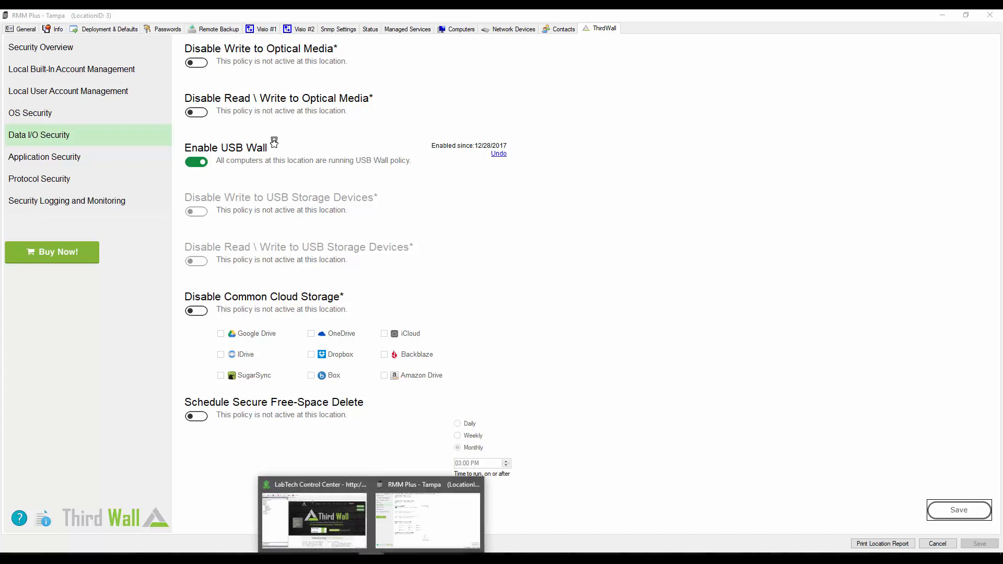
left_click(276, 523)
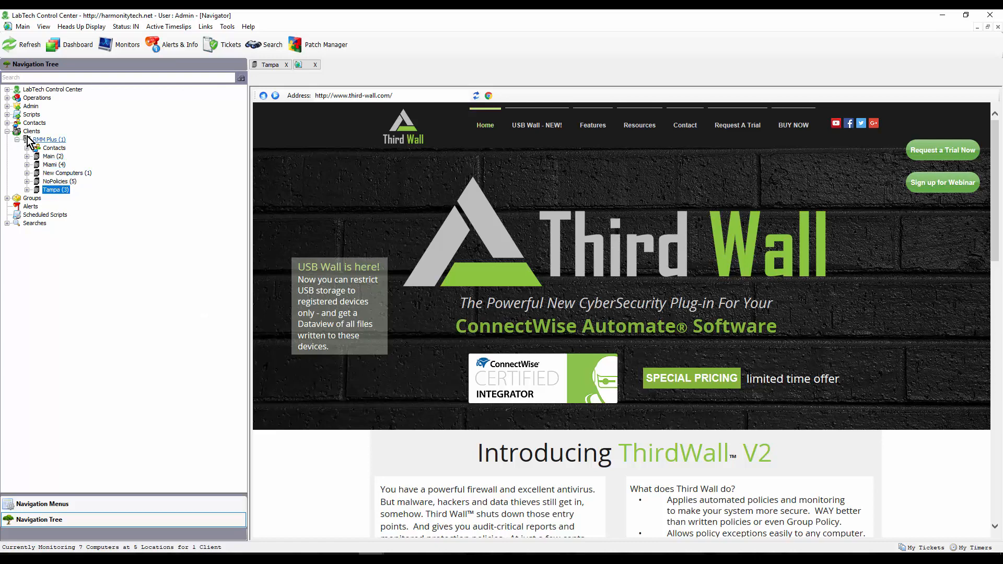
right_click(45, 140)
mouse_move(107, 209)
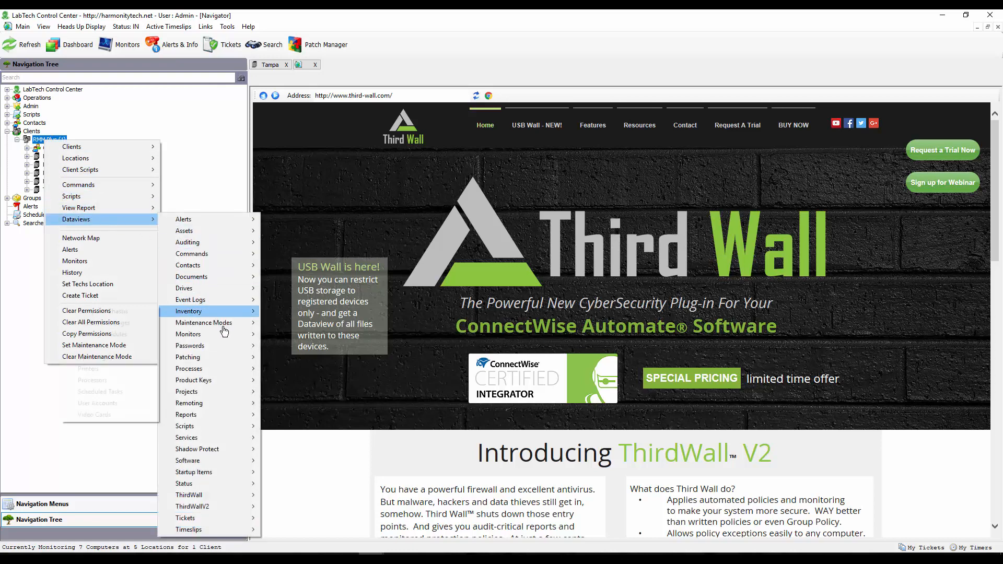
mouse_move(220, 506)
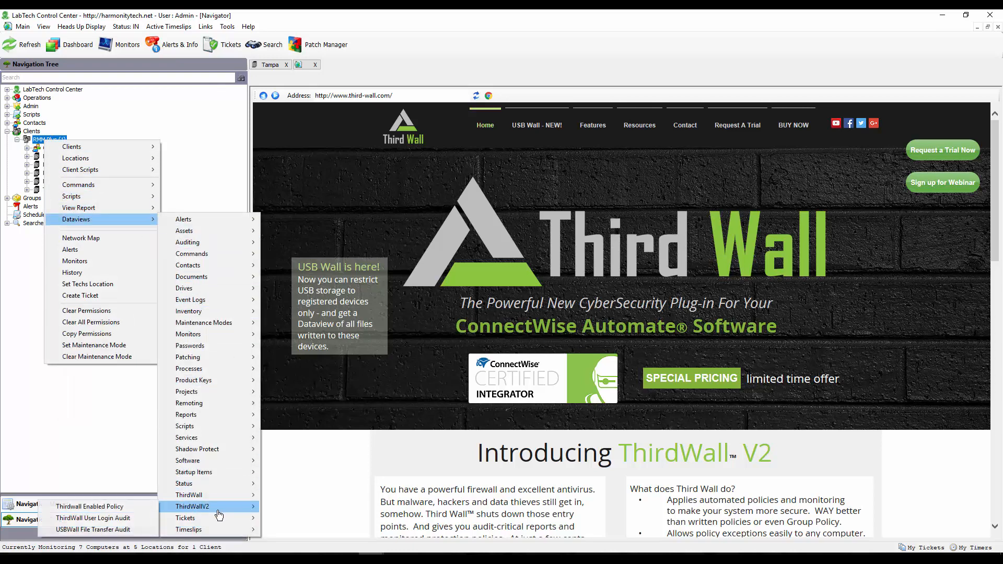
left_click(97, 531)
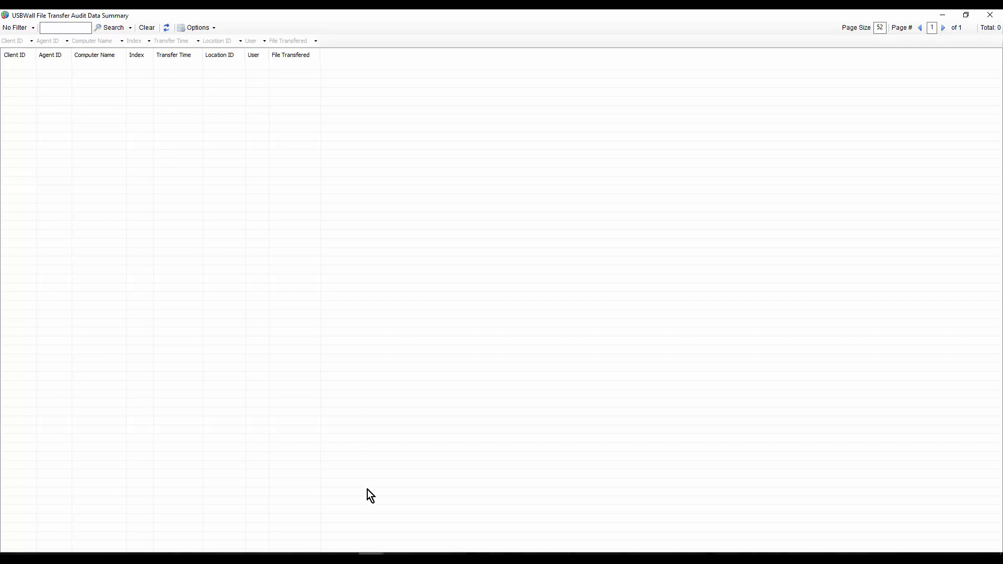
Step: Return from the file transfer audit to the main LabTech Control Center window
left_click(371, 555)
left_click(308, 549)
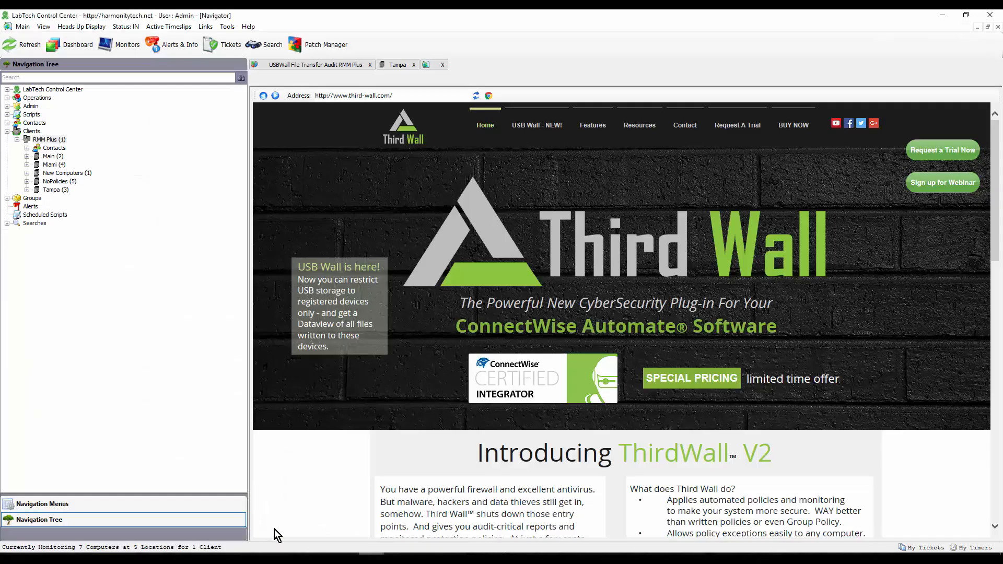